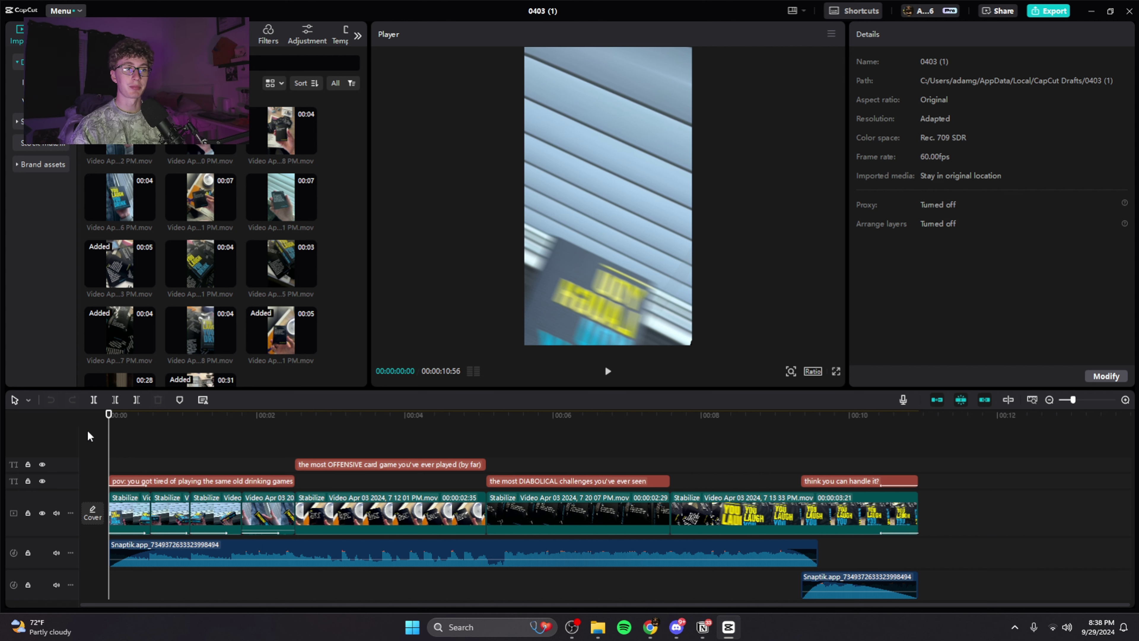
# - From the ad's first frame, check the Snaptik music's volume and fades, then open the DIABOLICAL caption's text settings
pyautogui.click(116, 446)
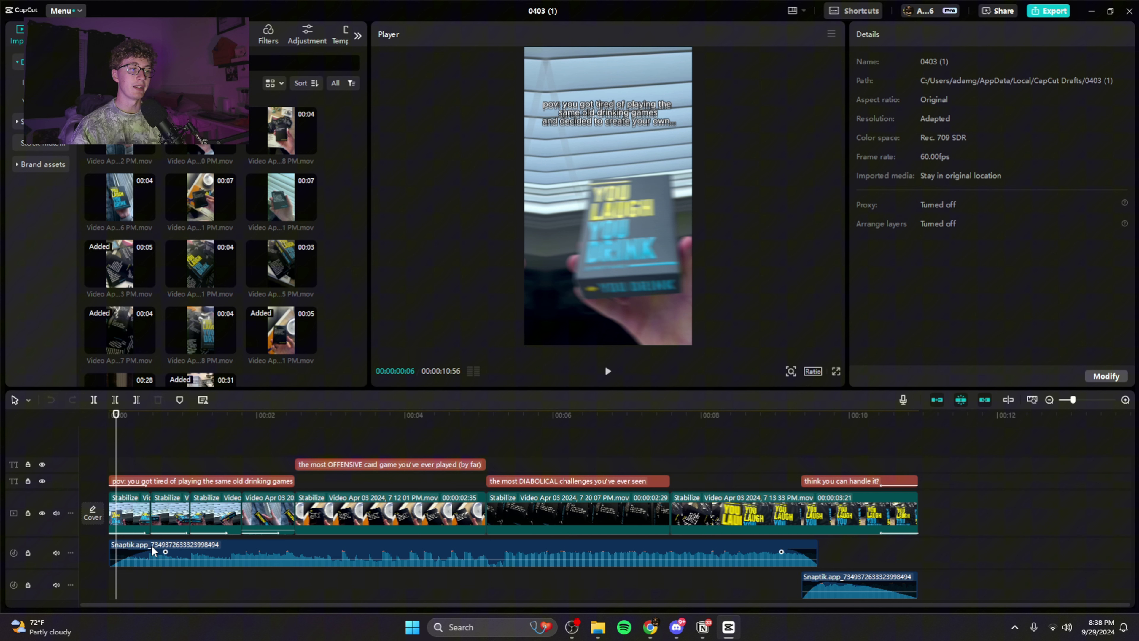
pyautogui.moveTo(157, 553)
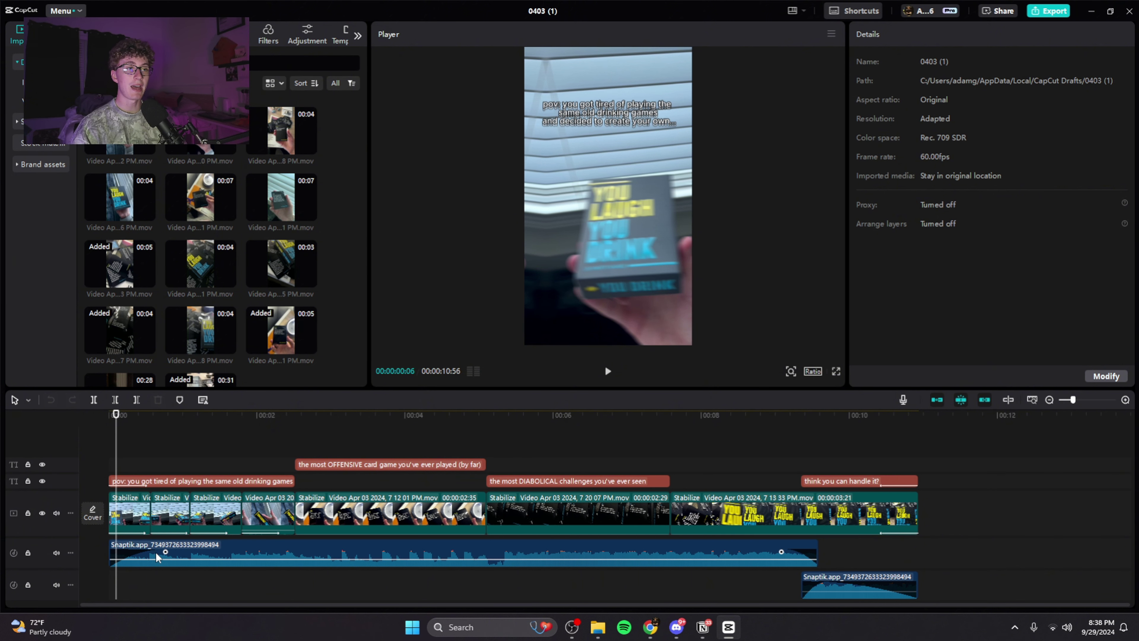
pyautogui.click(544, 561)
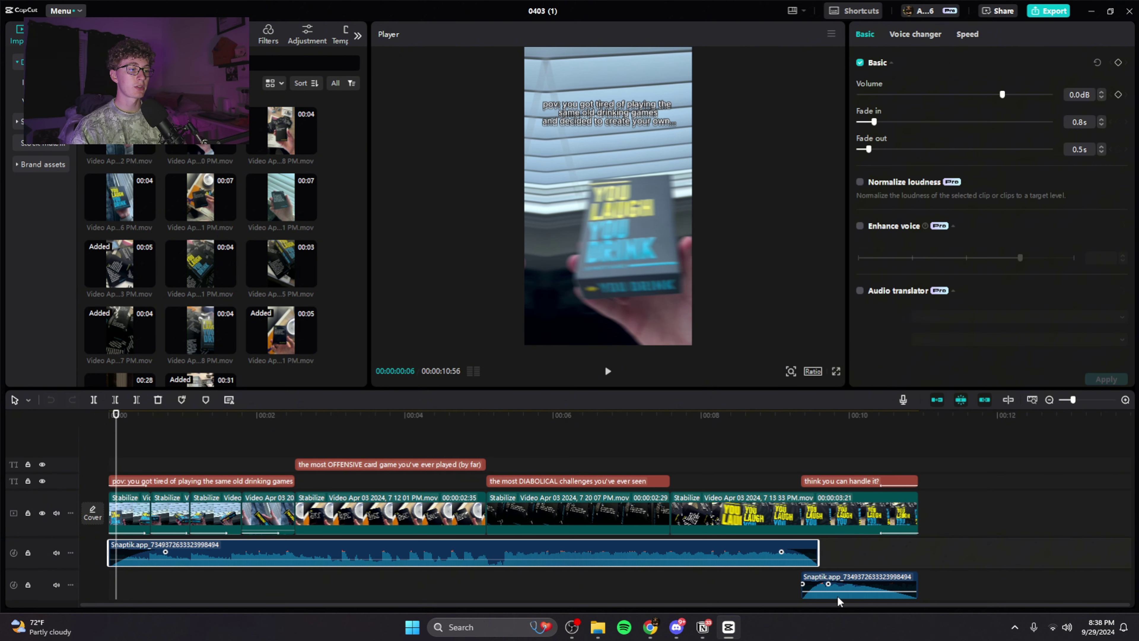
pyautogui.click(575, 495)
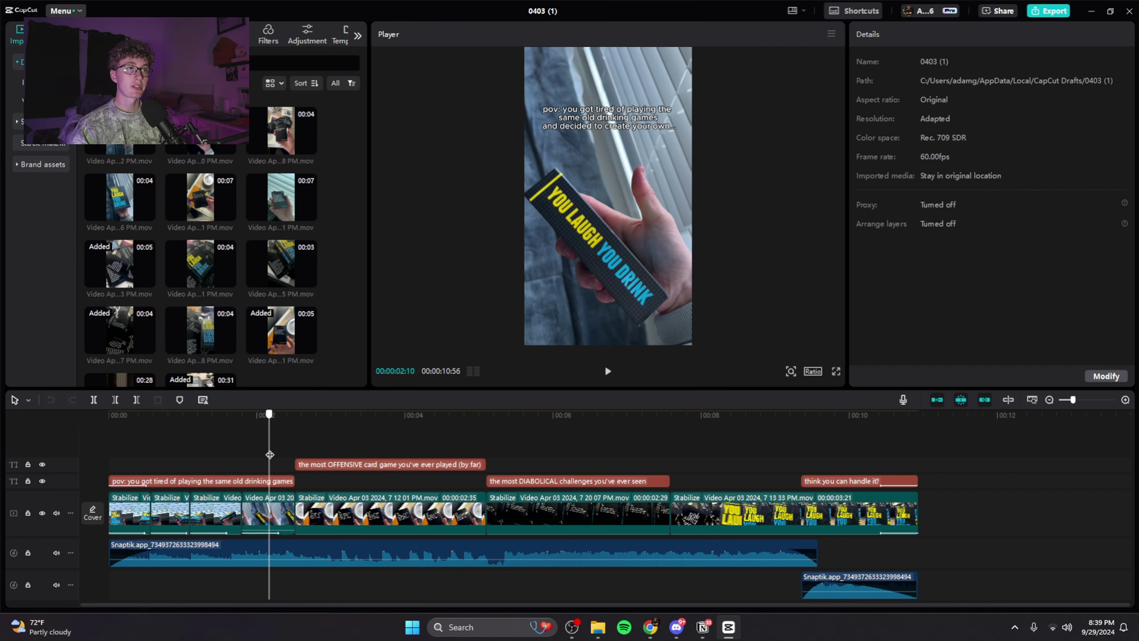
# - Step the paused preview back a few frames to about 00:00:02:03
pyautogui.moveTo(269, 455); pyautogui.dragTo(260, 451)
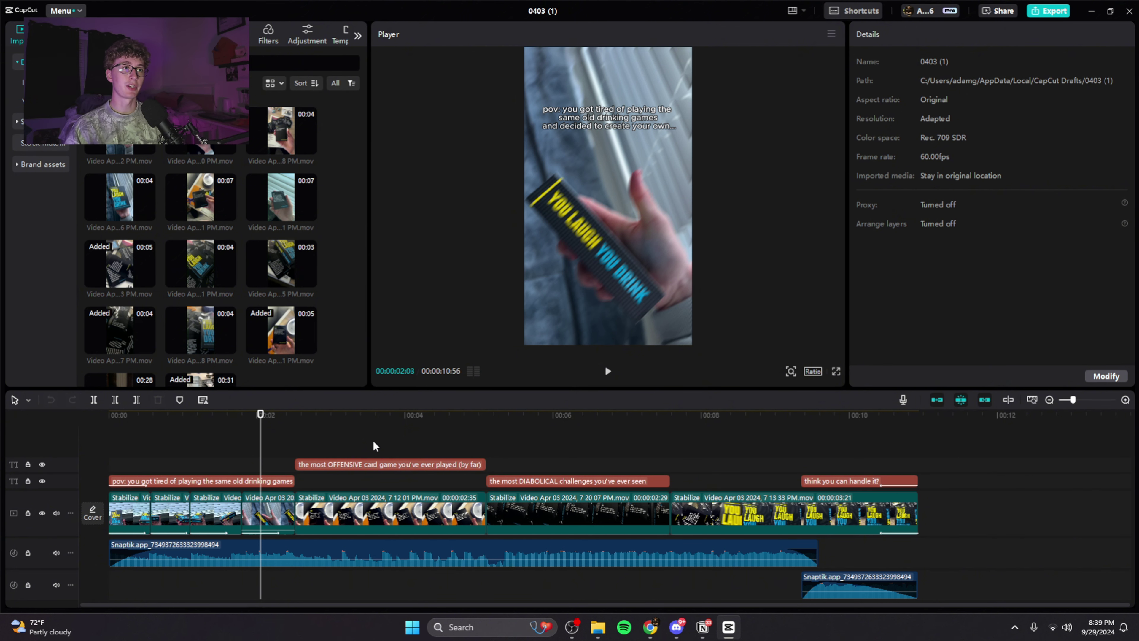
# - Replay the card-box opening shots, then stop on the 'most OFFENSIVE card game' caption near 00:00:02:59
pyautogui.moveTo(218, 453); pyautogui.dragTo(255, 454)
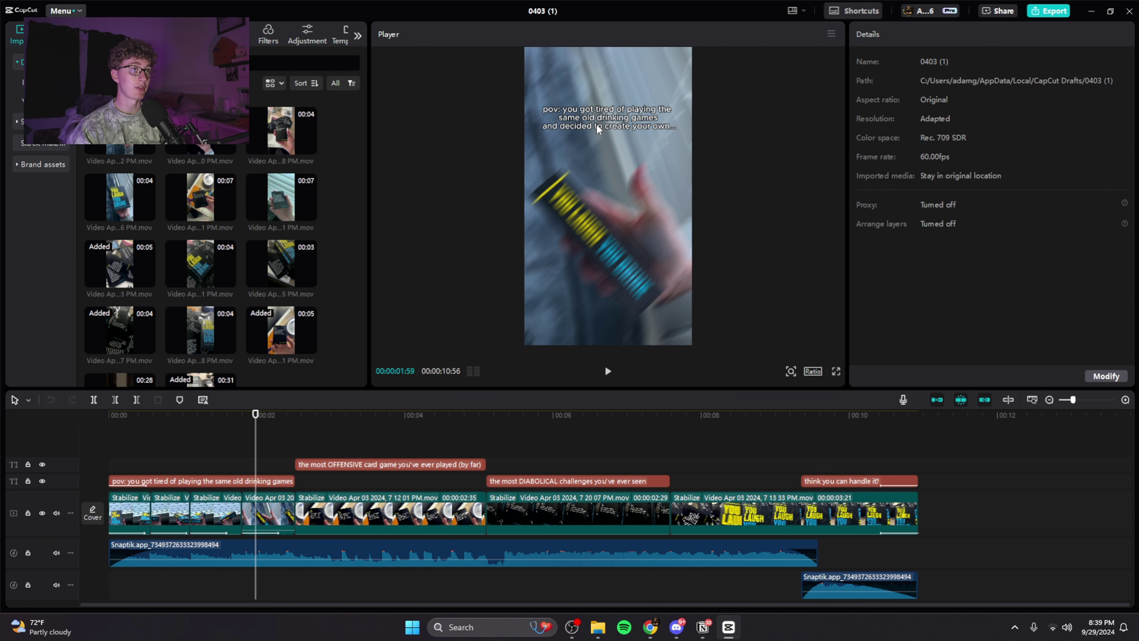
pyautogui.moveTo(255, 444); pyautogui.dragTo(219, 442)
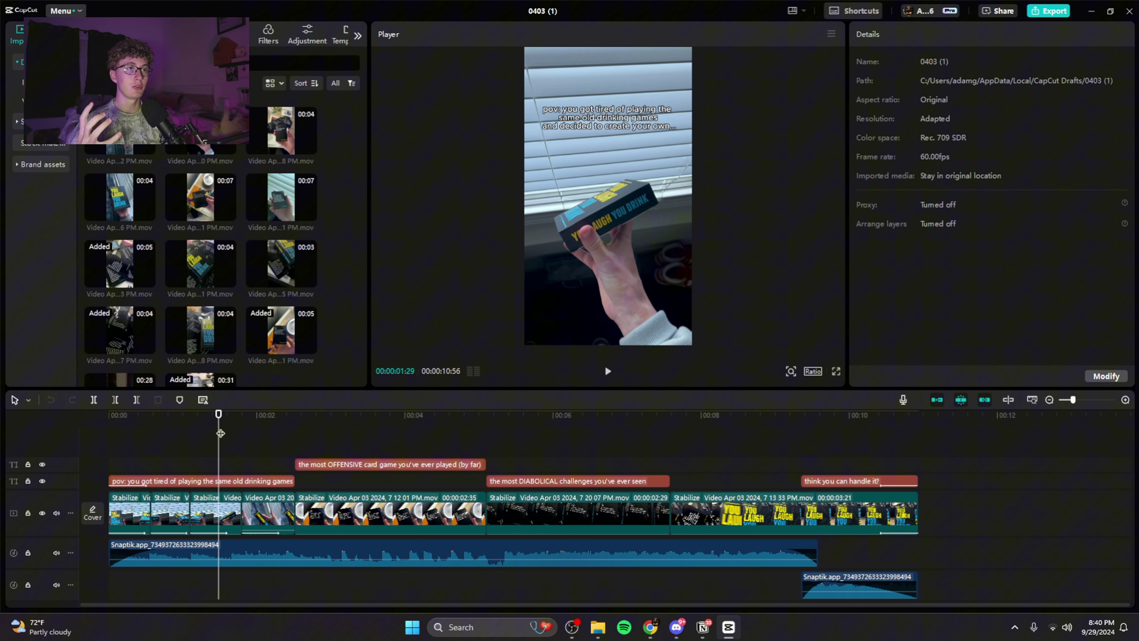
pyautogui.moveTo(220, 433); pyautogui.dragTo(329, 447)
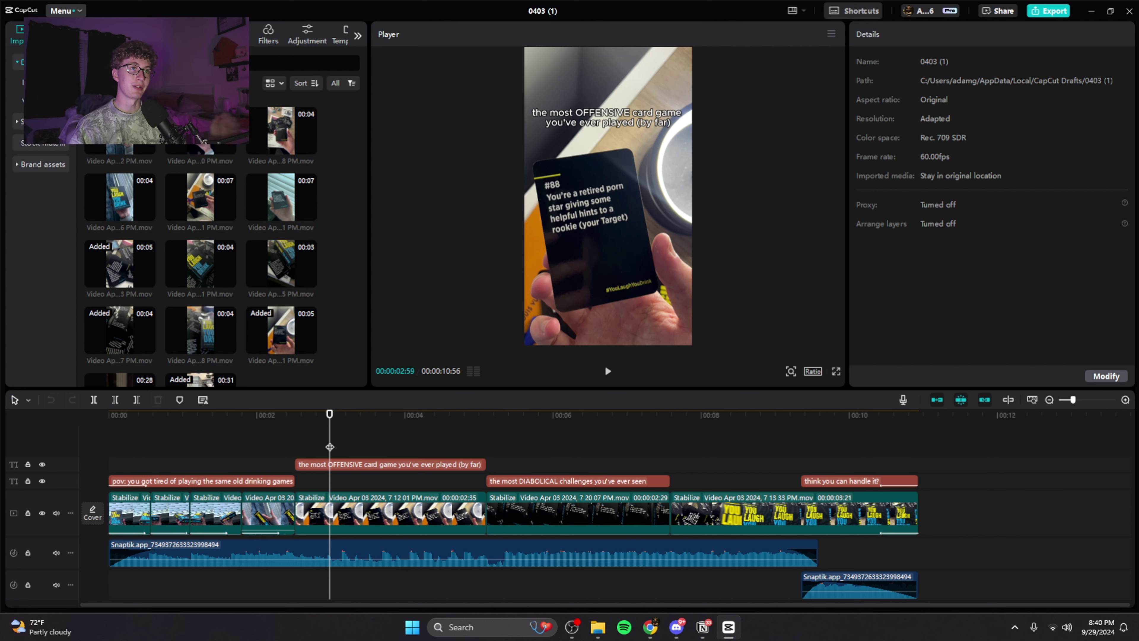
# - Skip to about 00:05:50 and open the Video Apr 03 2024, 7 20 07 PM clip's video settings
pyautogui.moveTo(329, 447); pyautogui.dragTo(560, 451)
pyautogui.click(547, 512)
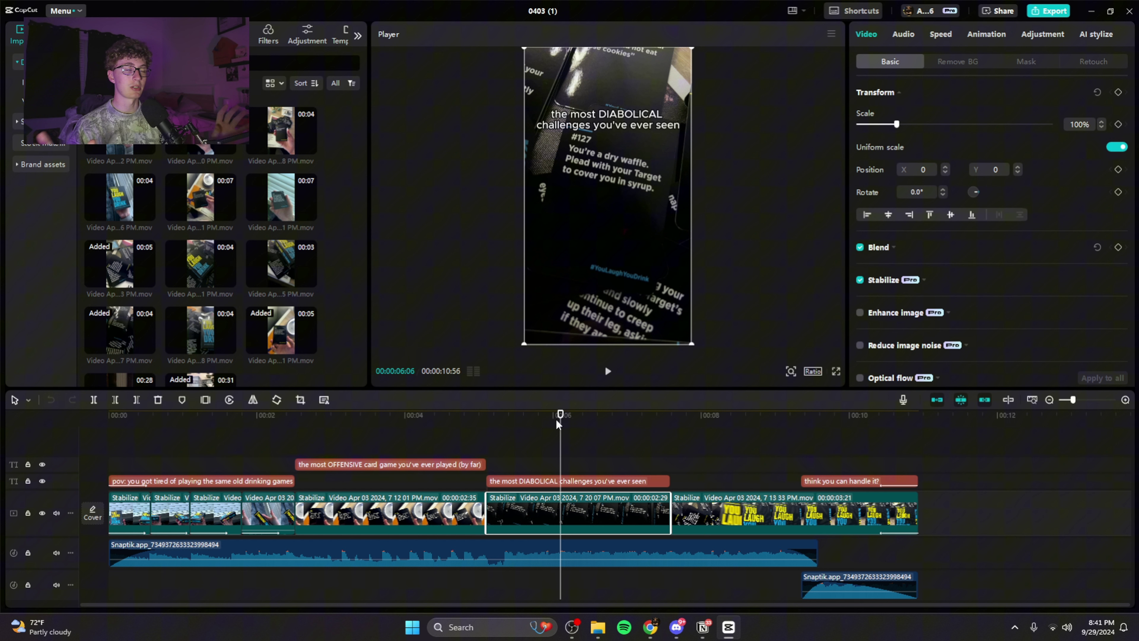
# - Scrub back and forth through the DIABOLICAL challenges clip around 00:00:05:30
pyautogui.moveTo(558, 424); pyautogui.dragTo(534, 449)
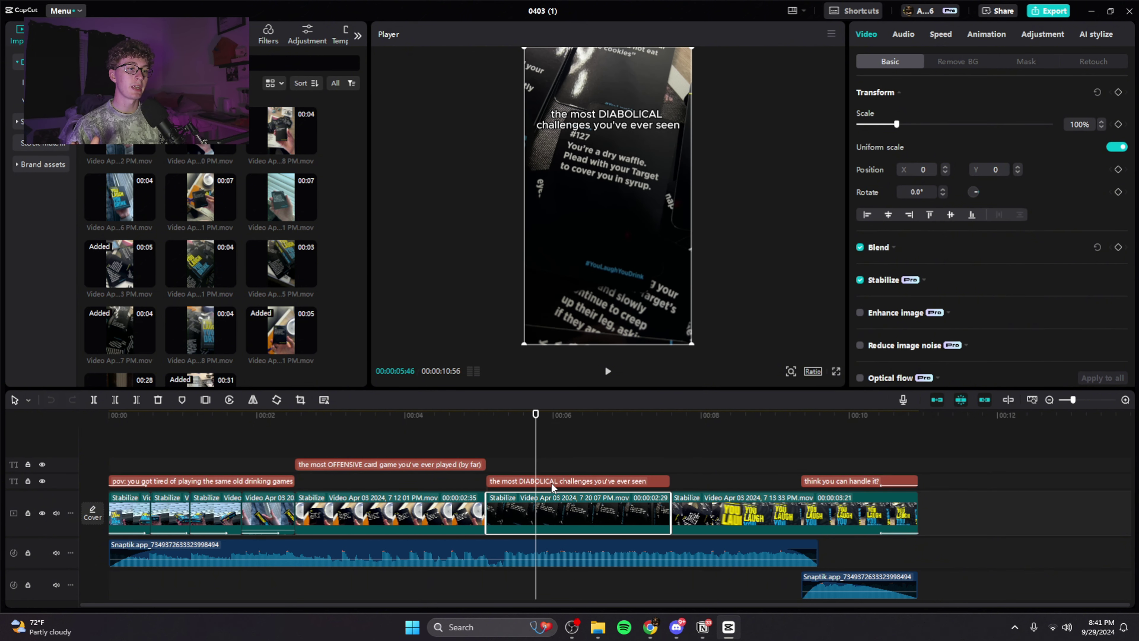
pyautogui.moveTo(536, 450); pyautogui.dragTo(859, 485)
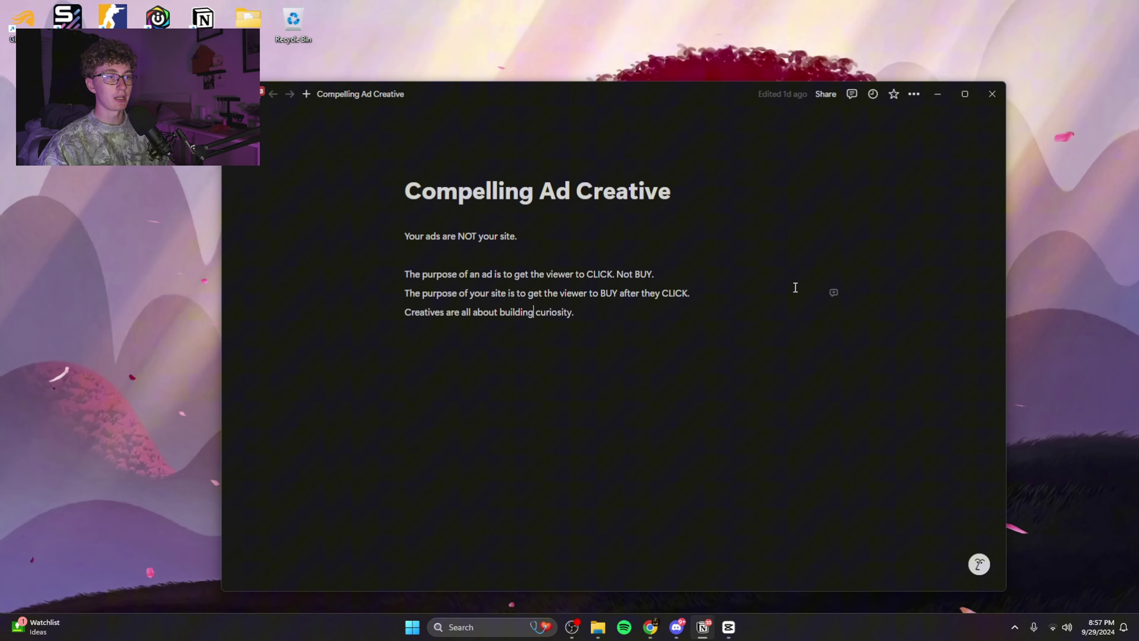
# - Highlight Compelling Ad Creative note lines, including 'purpose' and 'Your ads' through 'Not BUY', then clear the highlight
pyautogui.moveTo(542, 315); pyautogui.dragTo(376, 213)
pyautogui.doubleClick(437, 274)
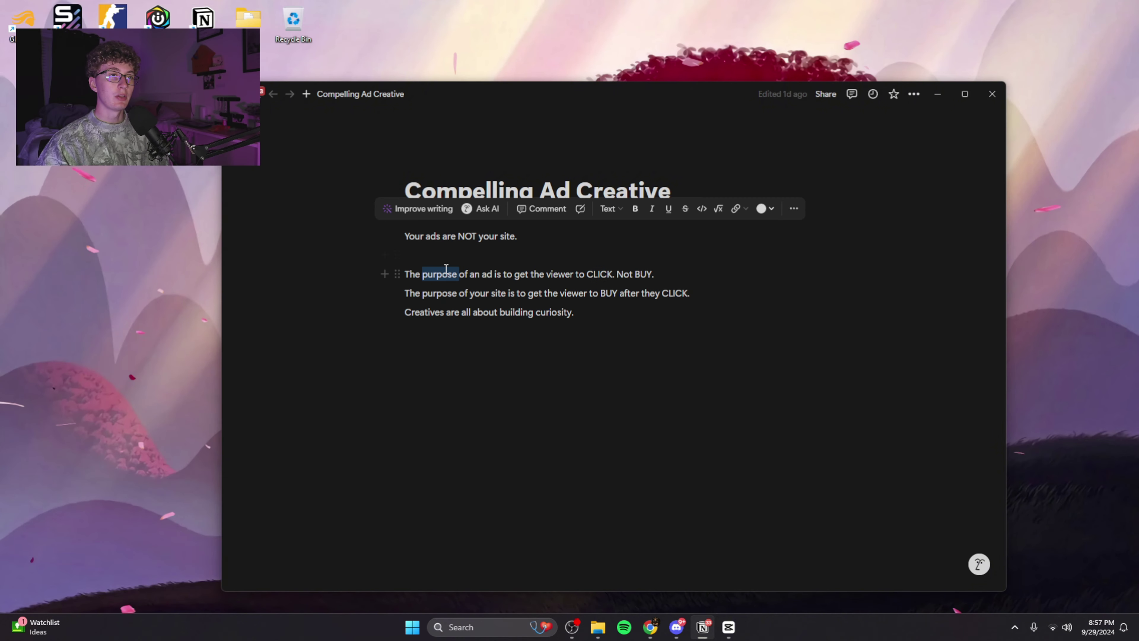
pyautogui.moveTo(422, 293); pyautogui.dragTo(542, 311)
pyautogui.click(542, 330)
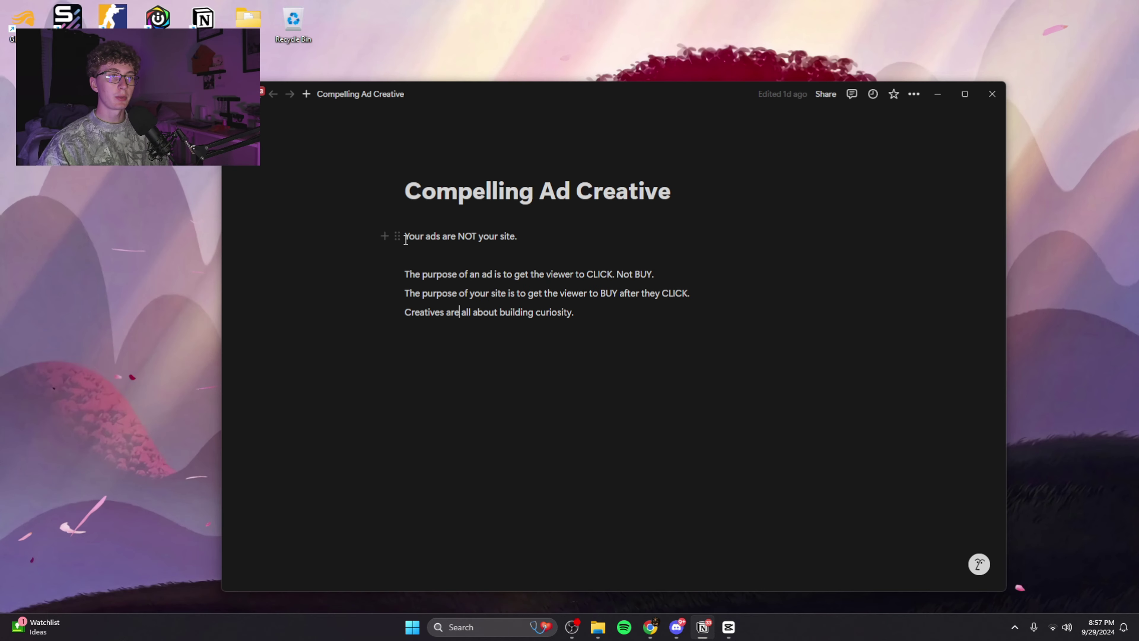
pyautogui.moveTo(402, 236); pyautogui.dragTo(653, 269)
pyautogui.click(664, 278)
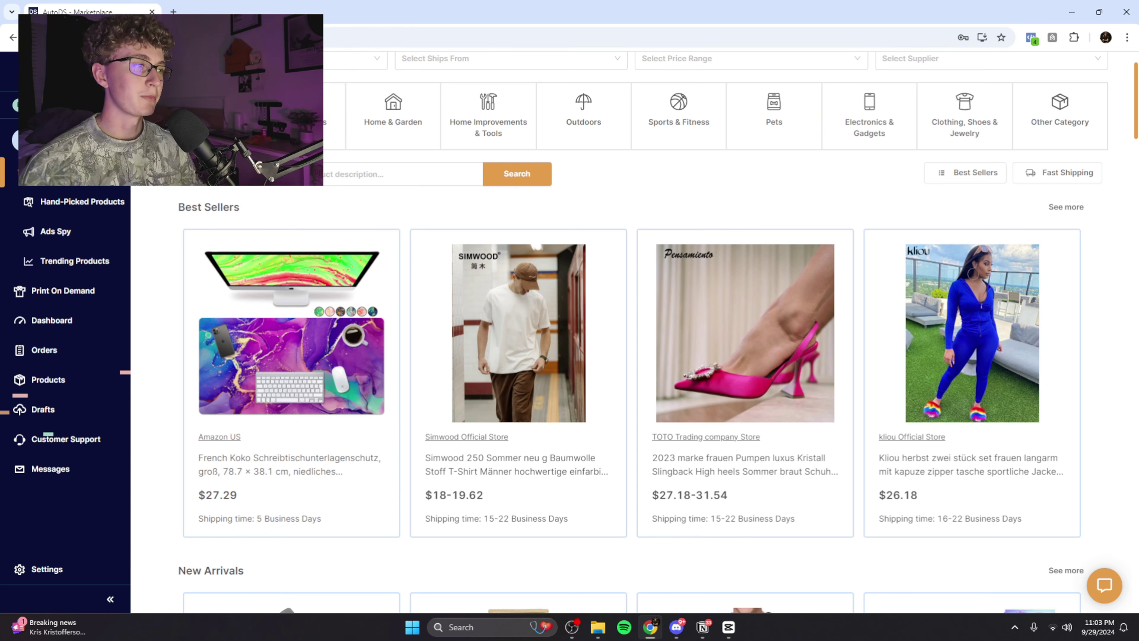
# - Scroll the AutoDS Marketplace past New Arrivals down to the Toys & Hobbies products
pyautogui.scroll(-5, 291, 314)
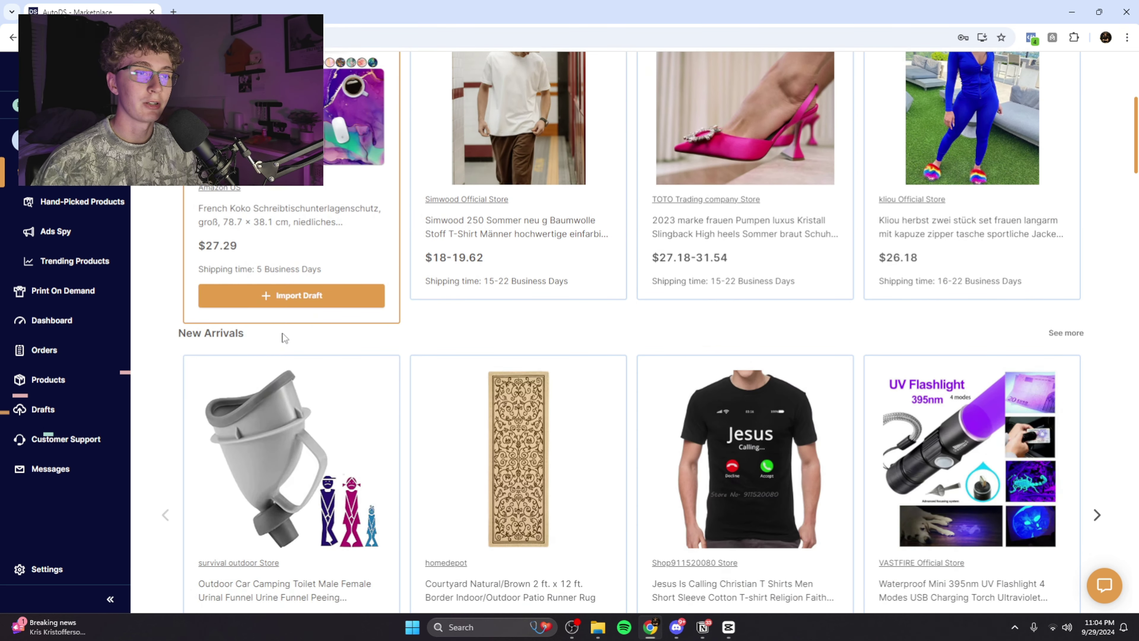
pyautogui.scroll(-4, 443, 323)
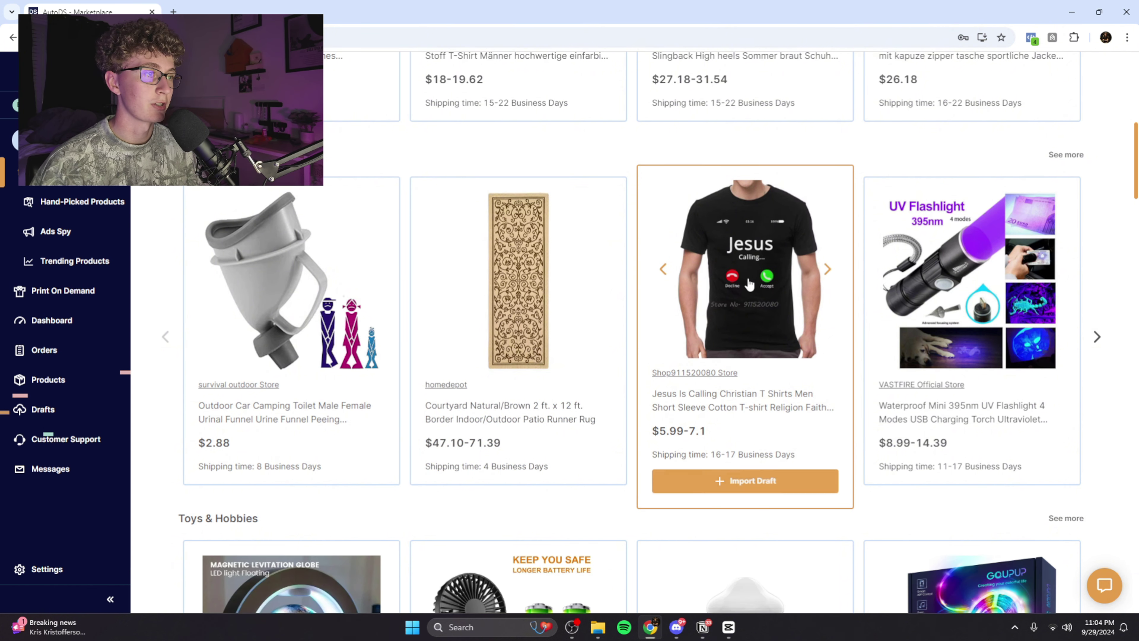
pyautogui.scroll(-8, 538, 247)
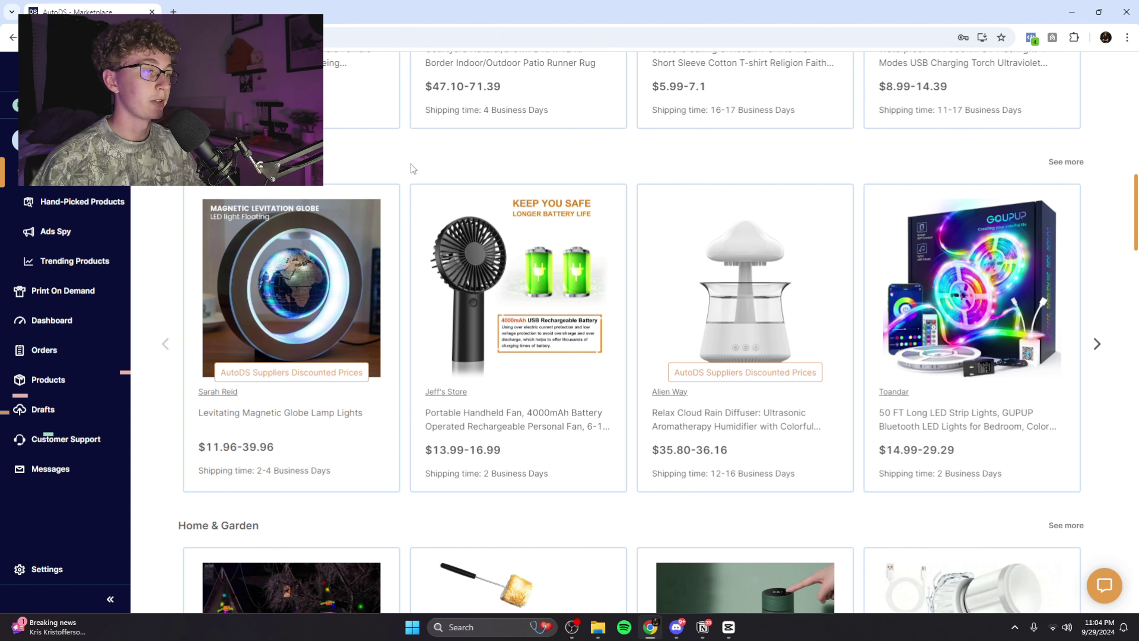
# - Open the Print On Demand catalogue and browse its T-shirts and hoodies
pyautogui.click(56, 294)
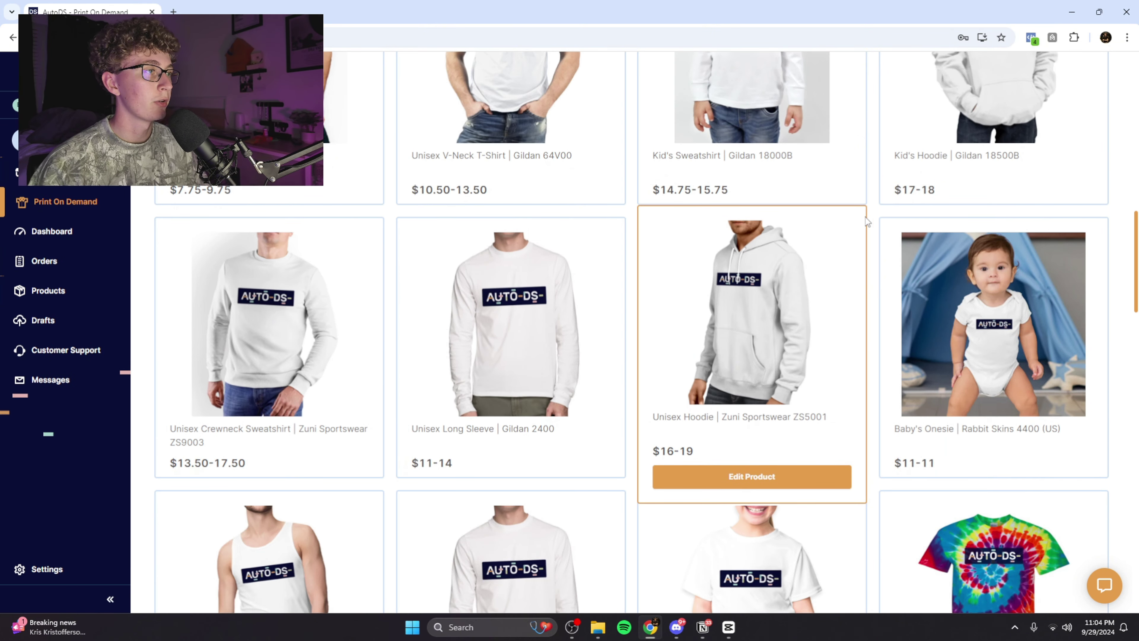
pyautogui.scroll(1, 872, 216)
pyautogui.scroll(4, 871, 207)
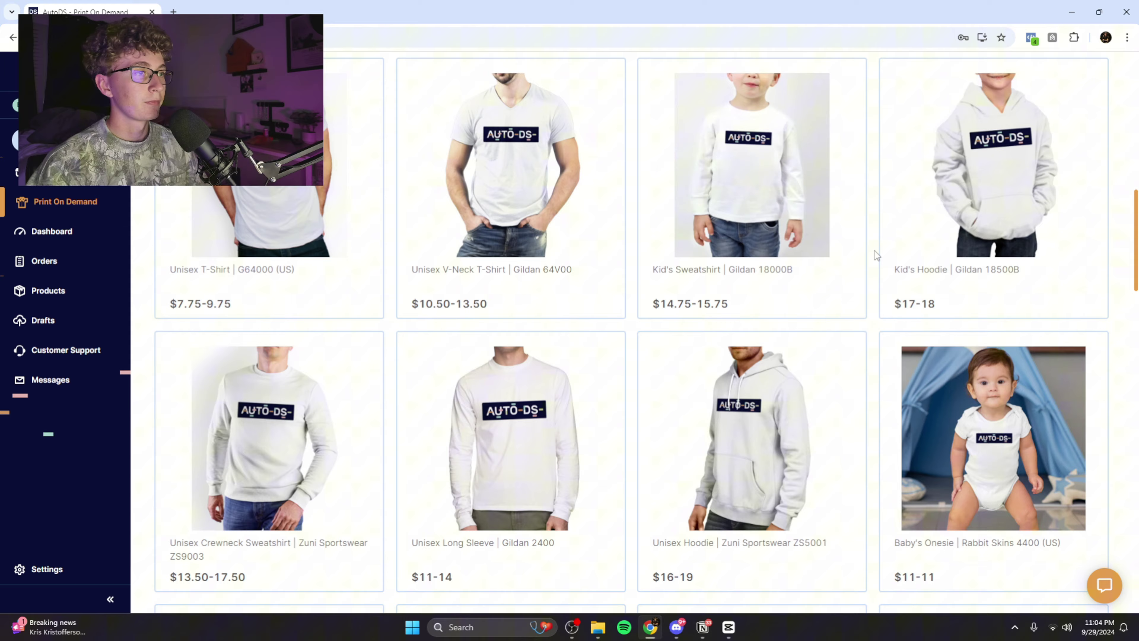
pyautogui.scroll(-15, 875, 255)
pyautogui.scroll(-16, 739, 258)
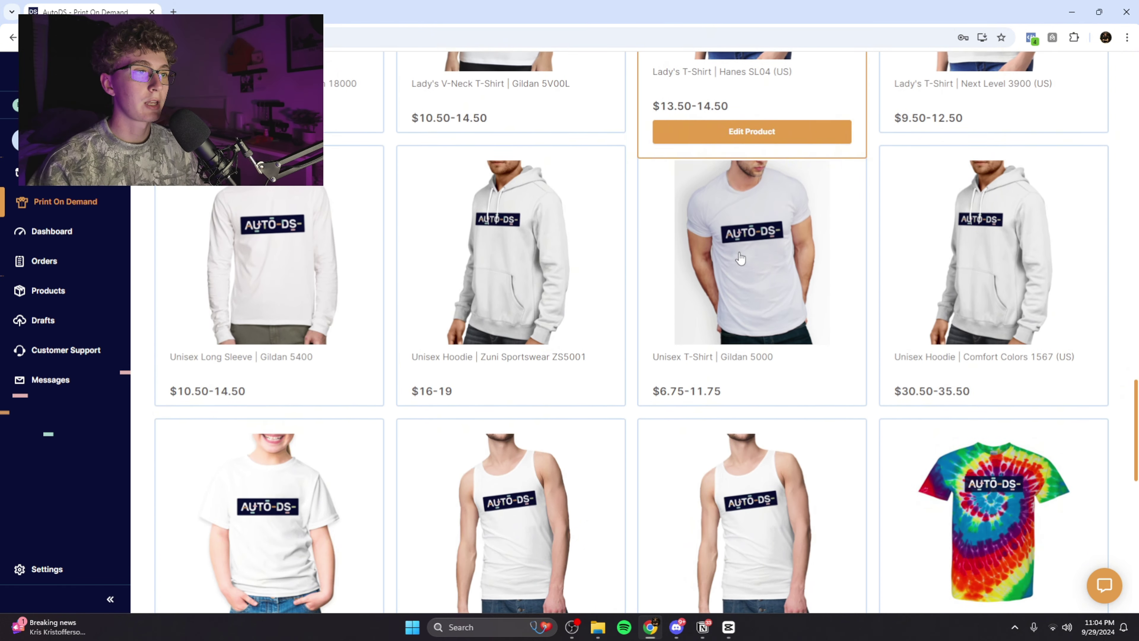
pyautogui.scroll(-8, 716, 300)
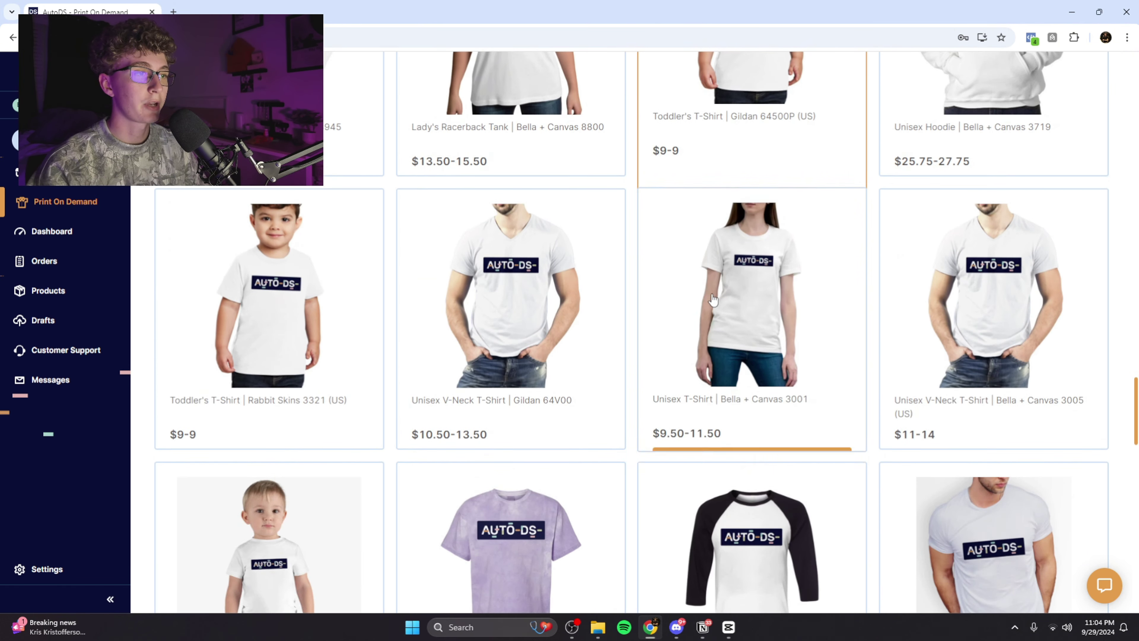
pyautogui.scroll(14, 973, 291)
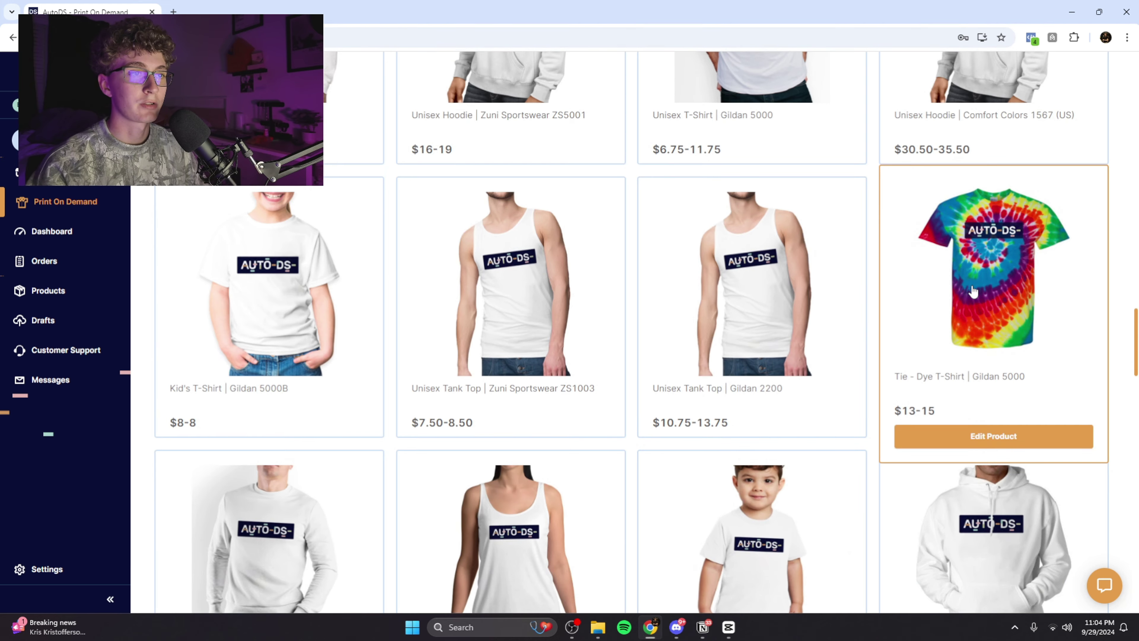
# - Browse further down the catalogue to the all-over-print items like the AOP Unisex Bomber Jacket
pyautogui.scroll(-11, 693, 326)
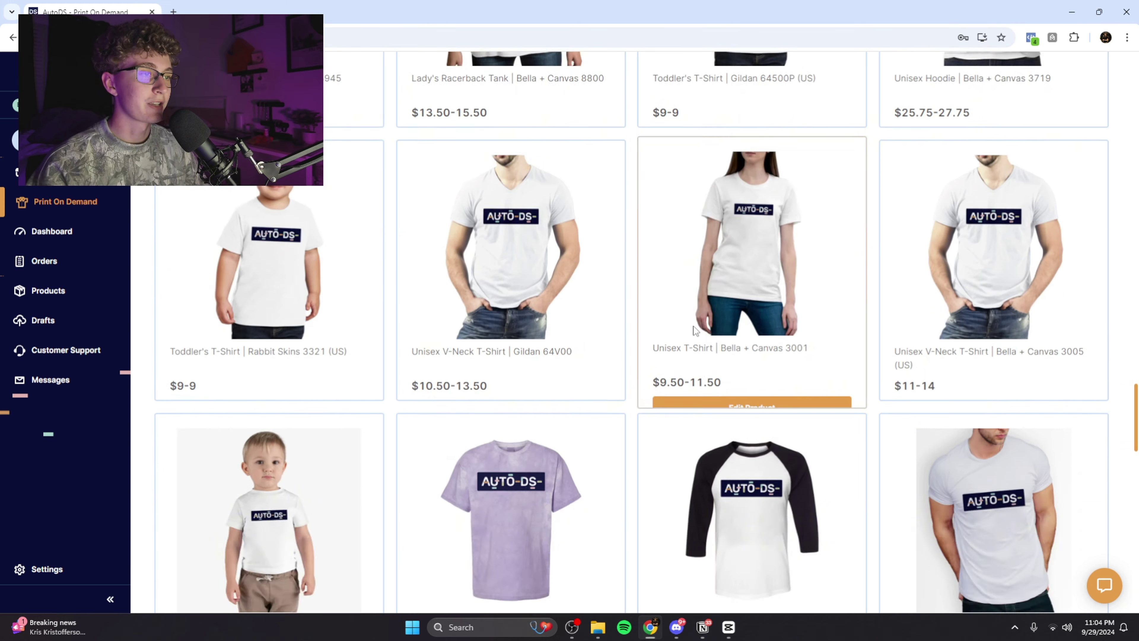
pyautogui.scroll(-6, 693, 324)
pyautogui.scroll(-10, 628, 310)
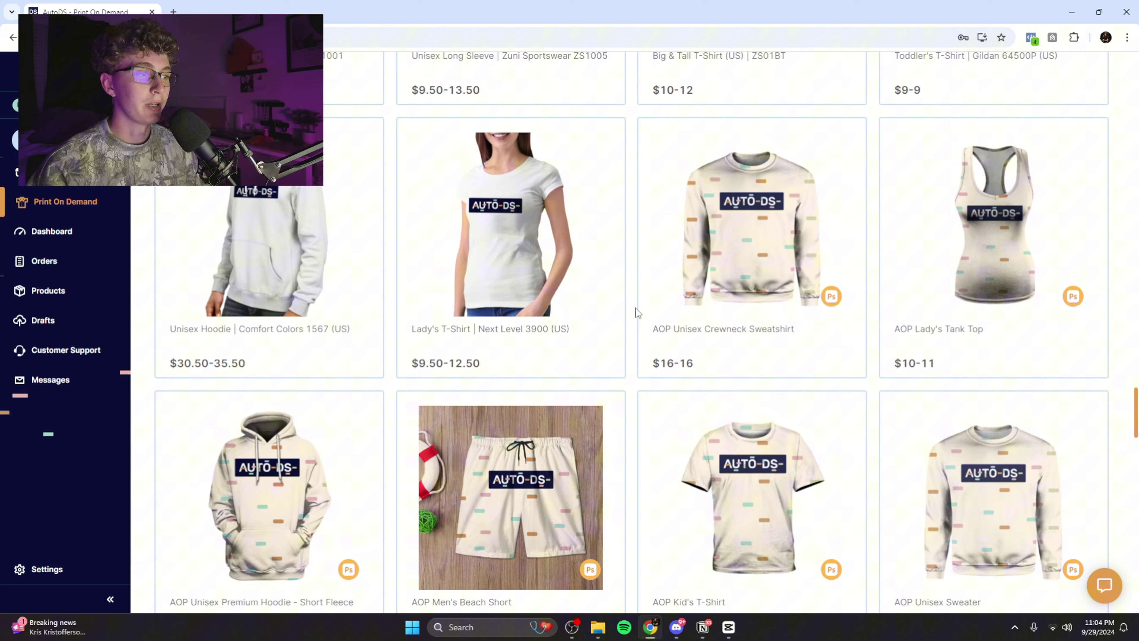
pyautogui.scroll(-10, 637, 310)
pyautogui.scroll(20, 516, 314)
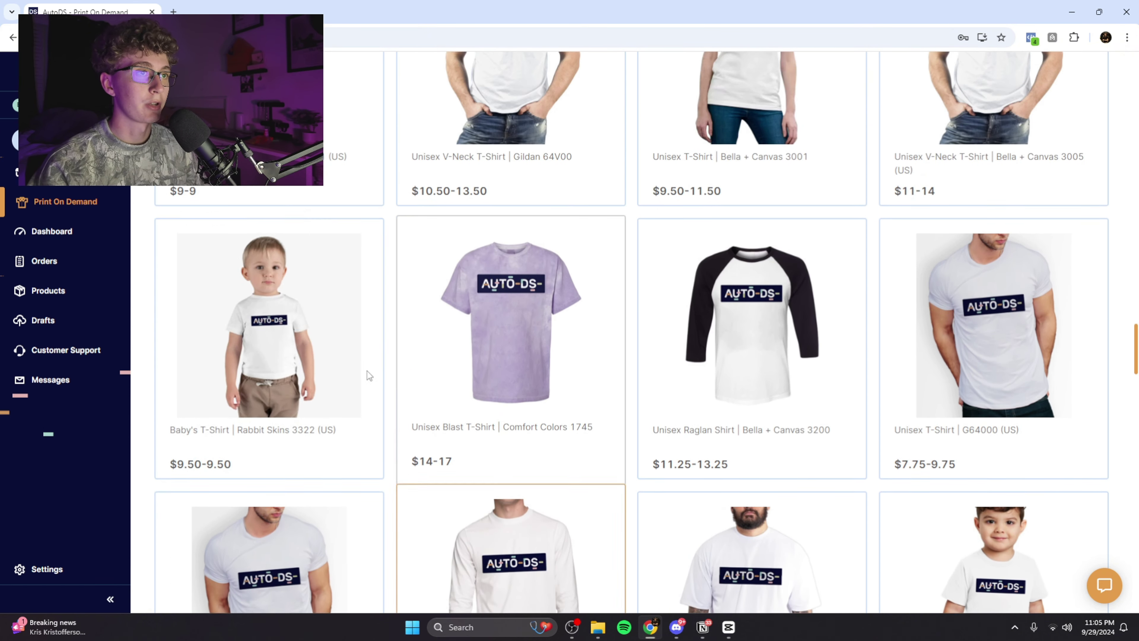
pyautogui.moveTo(280, 349)
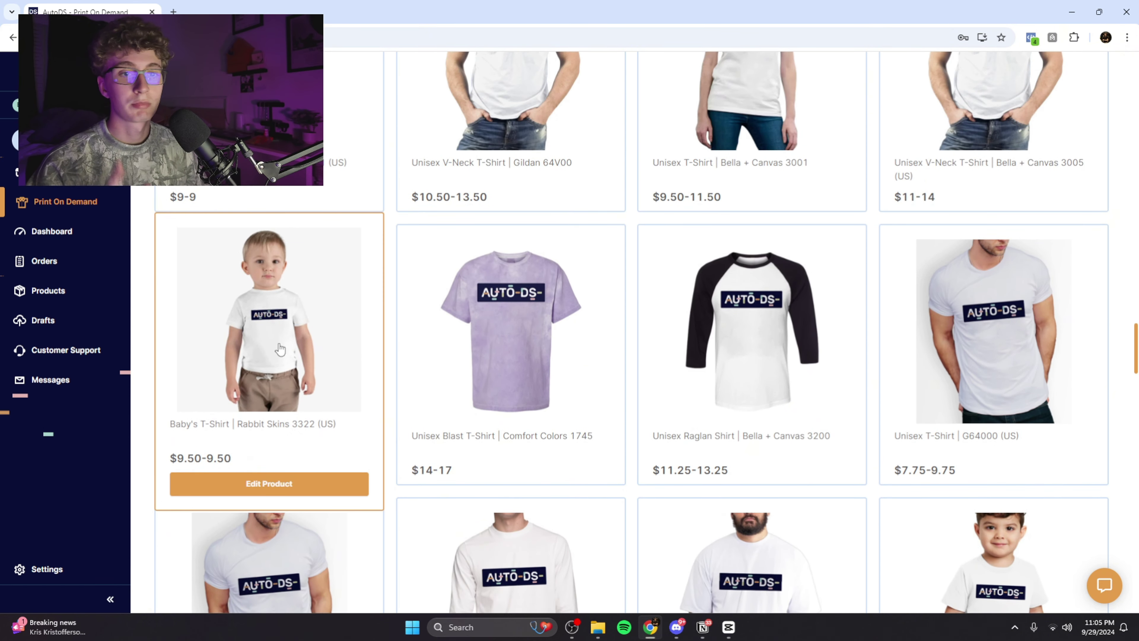
pyautogui.scroll(4, 280, 350)
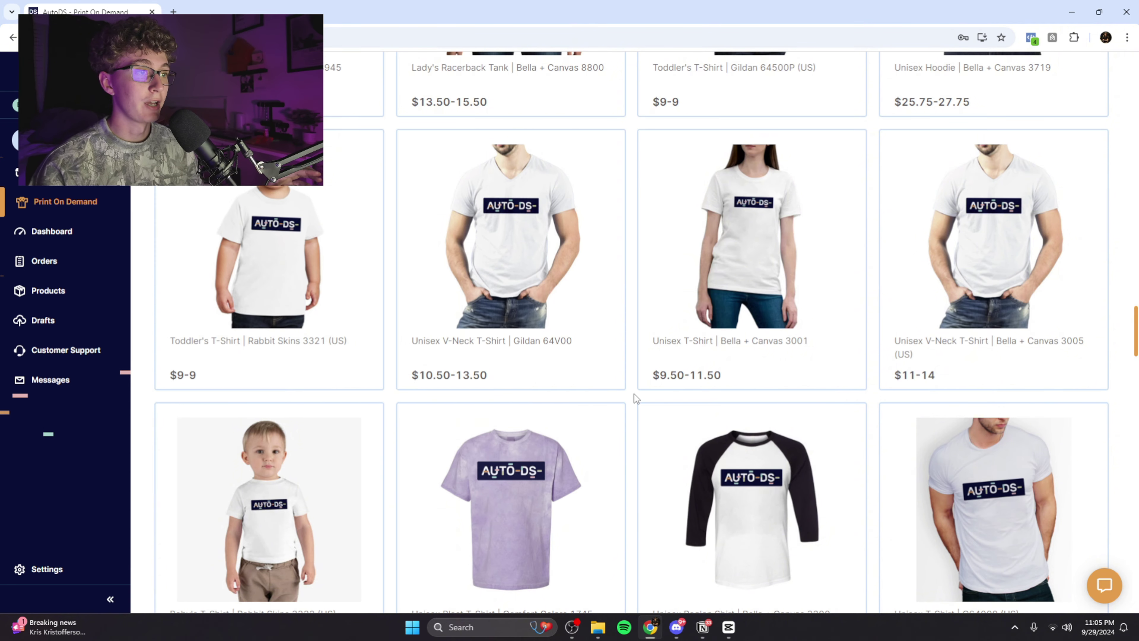
pyautogui.scroll(-15, 636, 397)
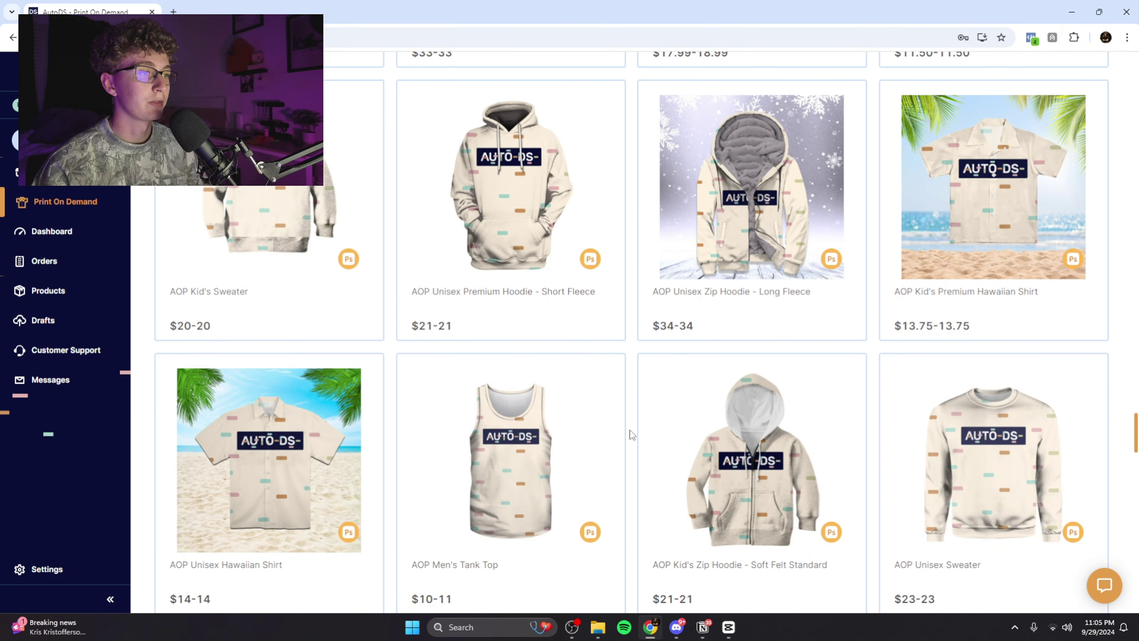
pyautogui.scroll(-10, 632, 434)
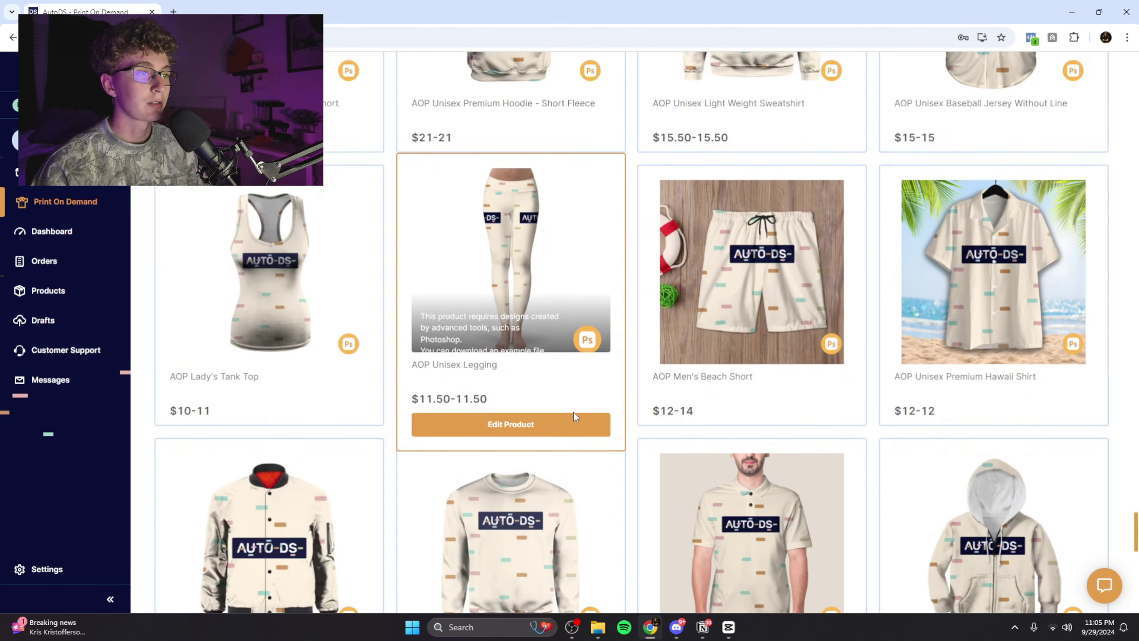
pyautogui.scroll(-10, 575, 416)
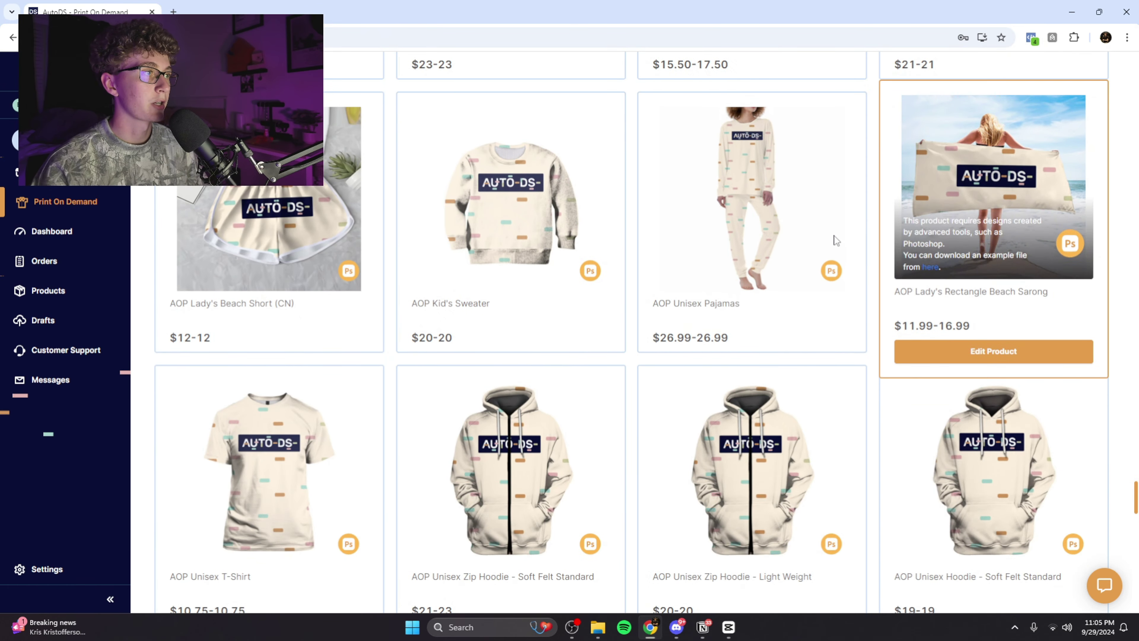
pyautogui.scroll(15, 389, 351)
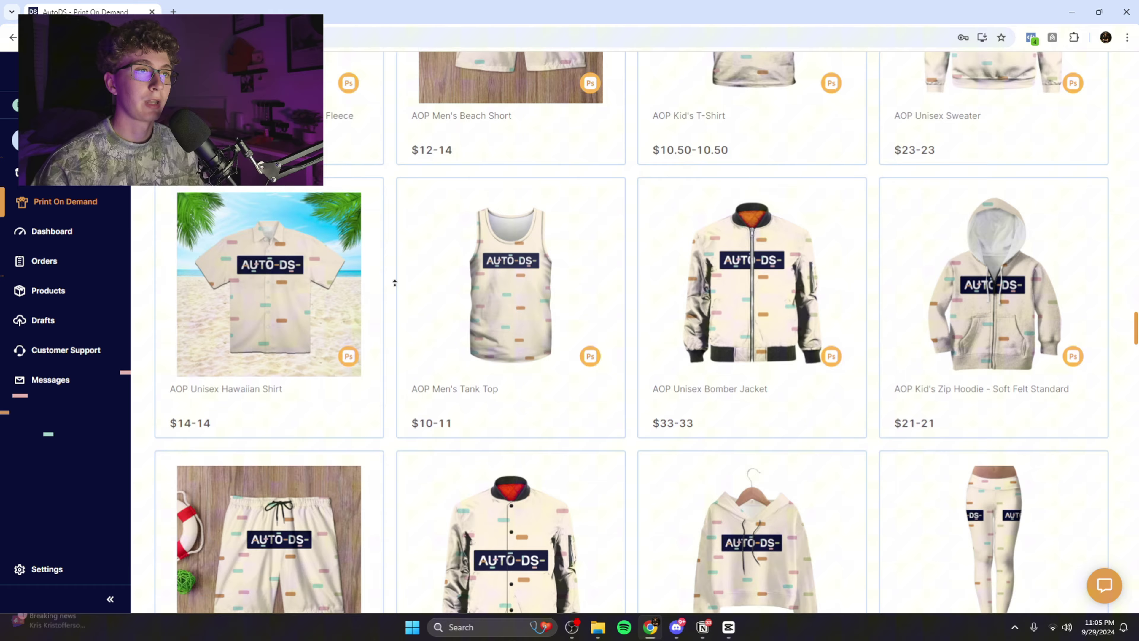